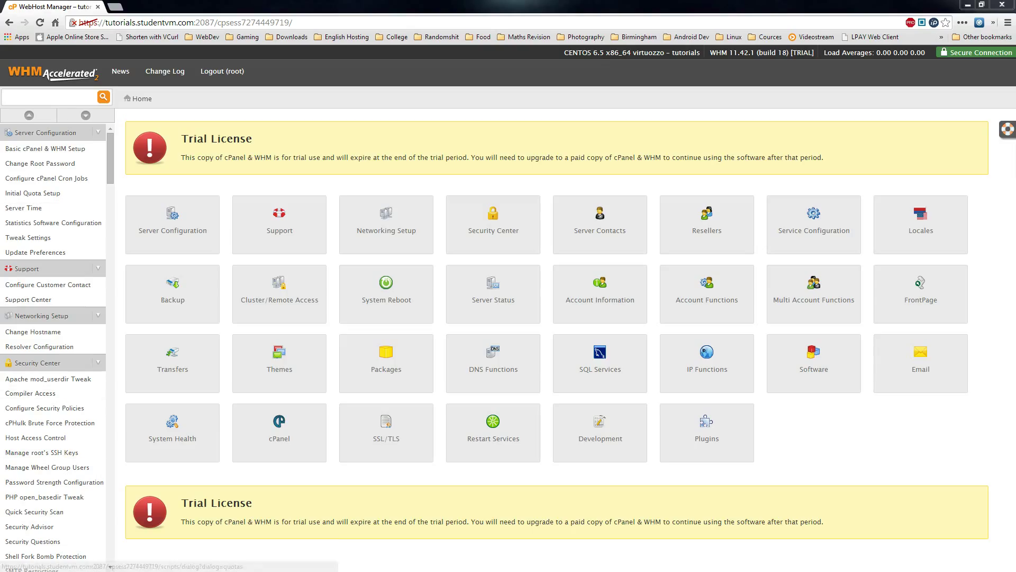
Search the WHM functions for "new", open the Create a New Account form and review its sections.
click(47, 97)
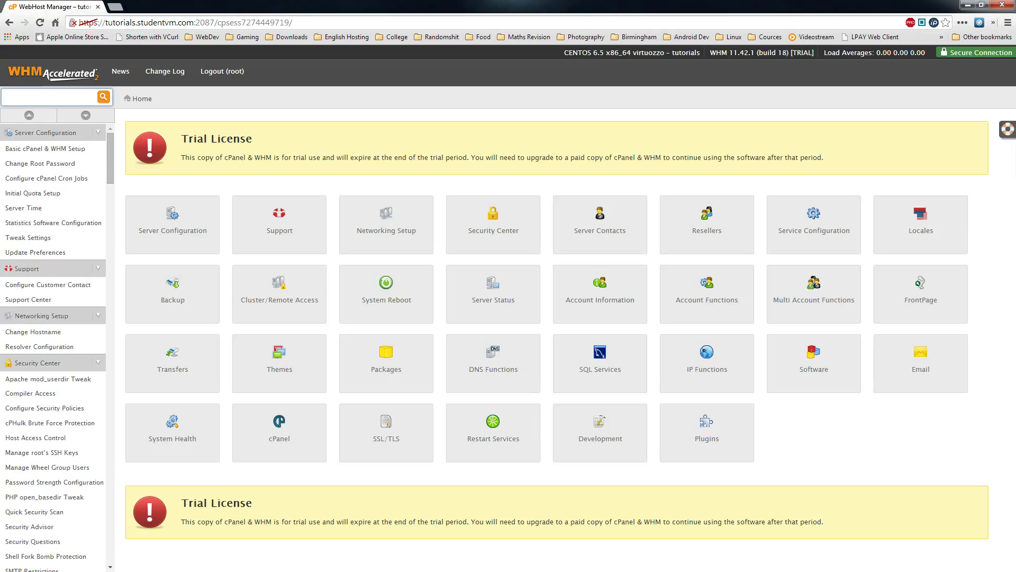
text(new)
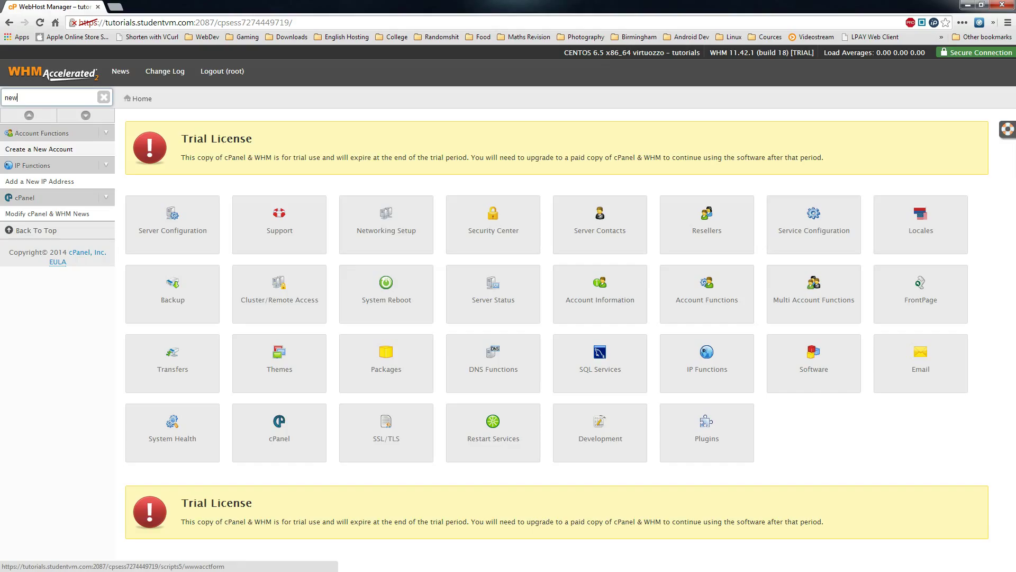
click(39, 148)
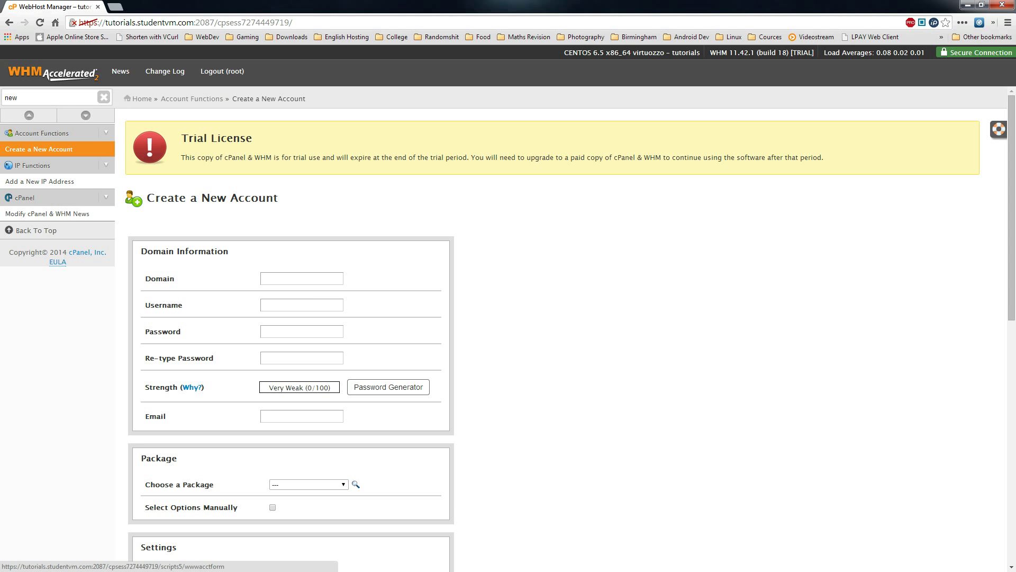
scroll(529, 339, down, 5)
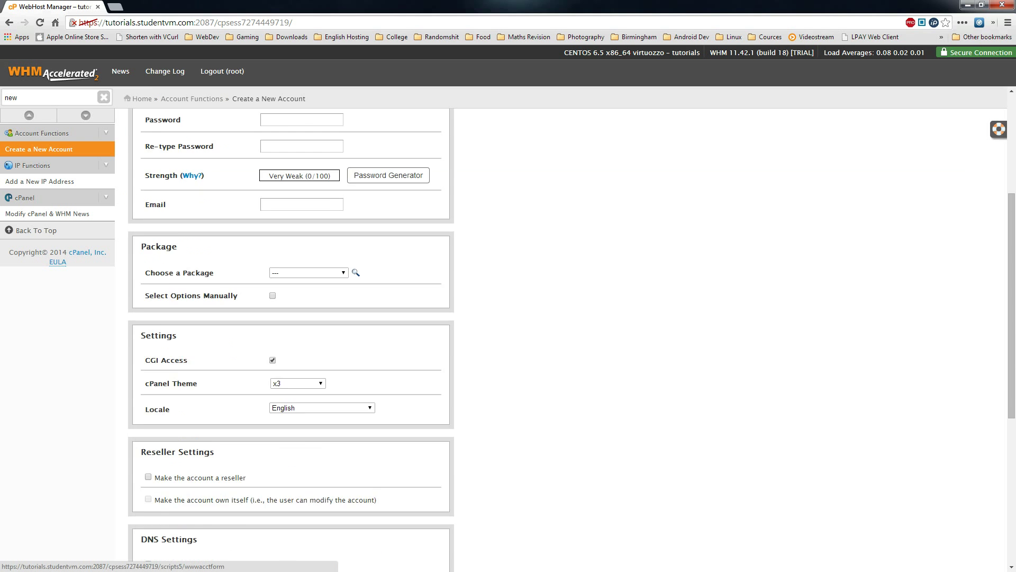
scroll(529, 339, down, 3)
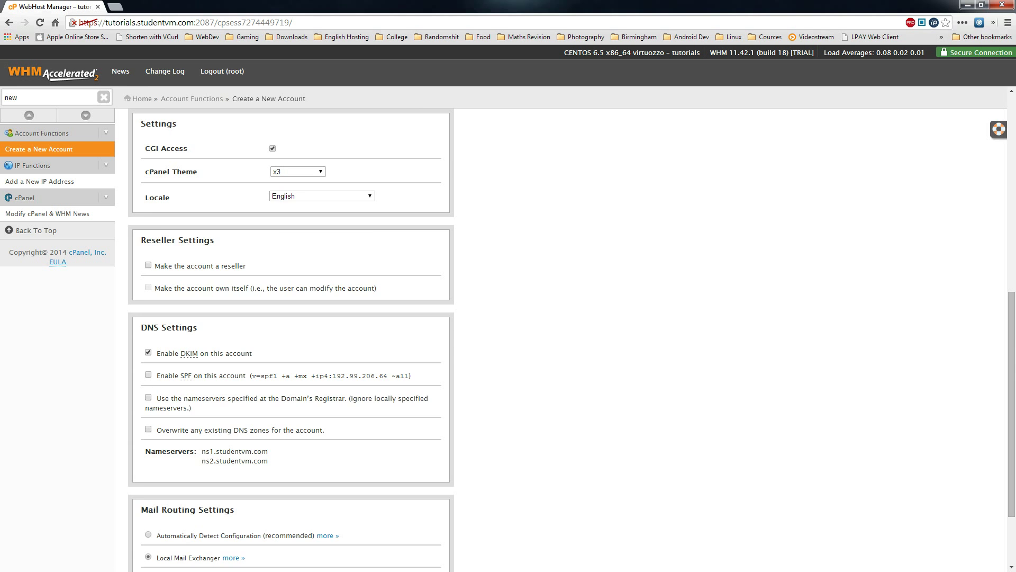
scroll(290, 339, up, 6)
Return to the WHM home page and open the Reseller Center from the Resellers section.
click(191, 99)
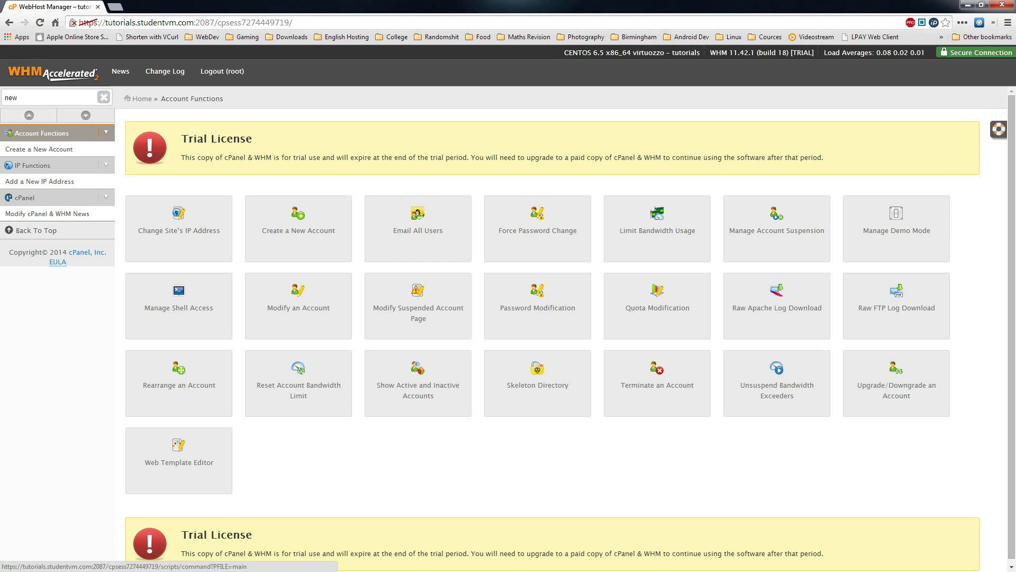
click(142, 98)
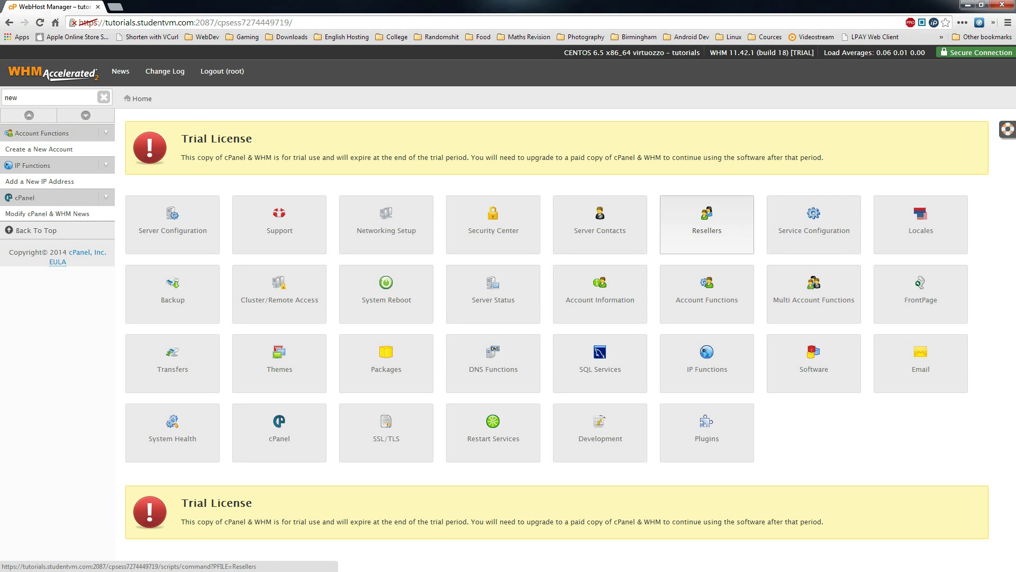
click(706, 225)
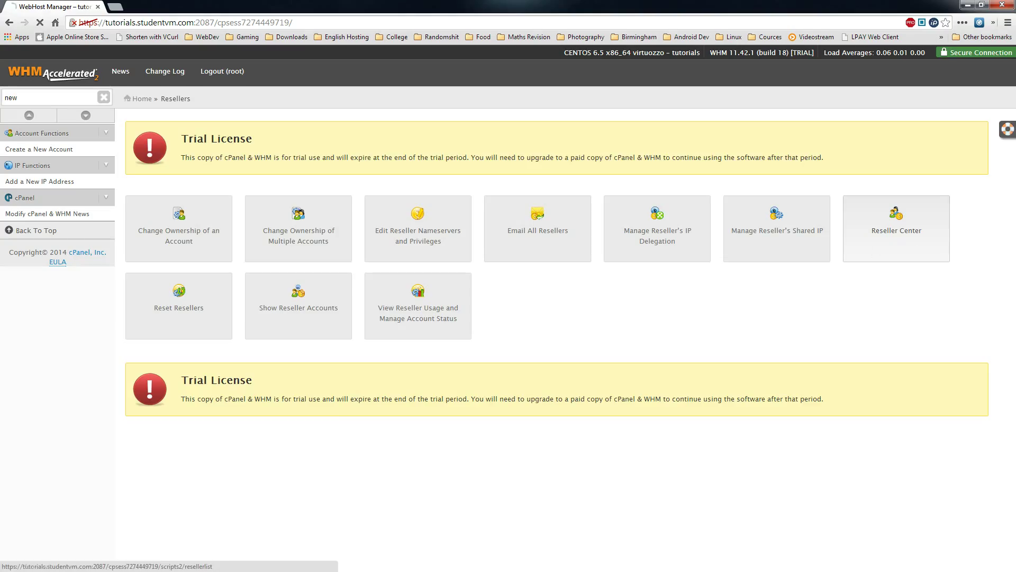
click(896, 249)
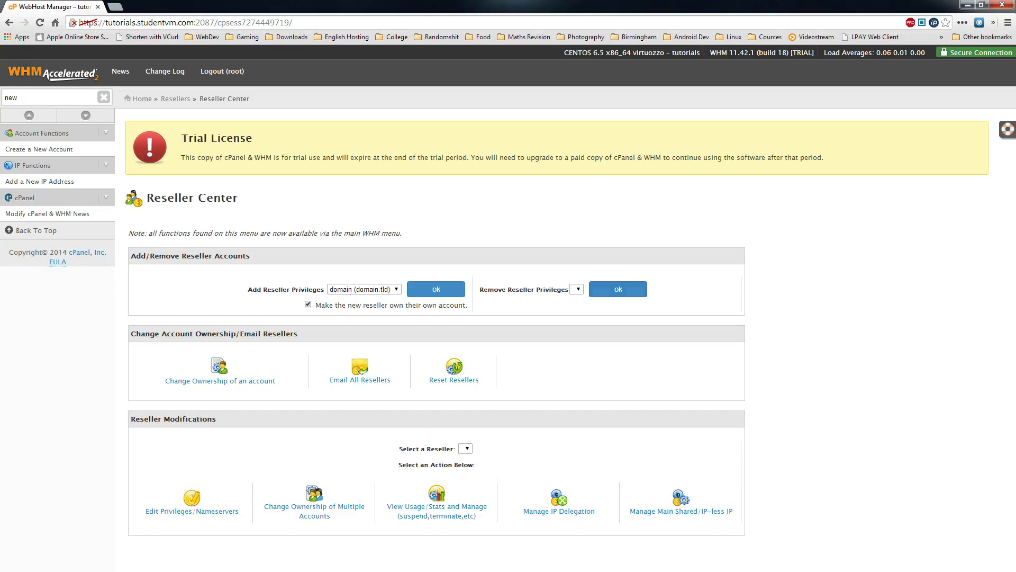
Grant reseller privileges to the domain (domain.tld) account, keeping the option for it to own its own account.
click(365, 289)
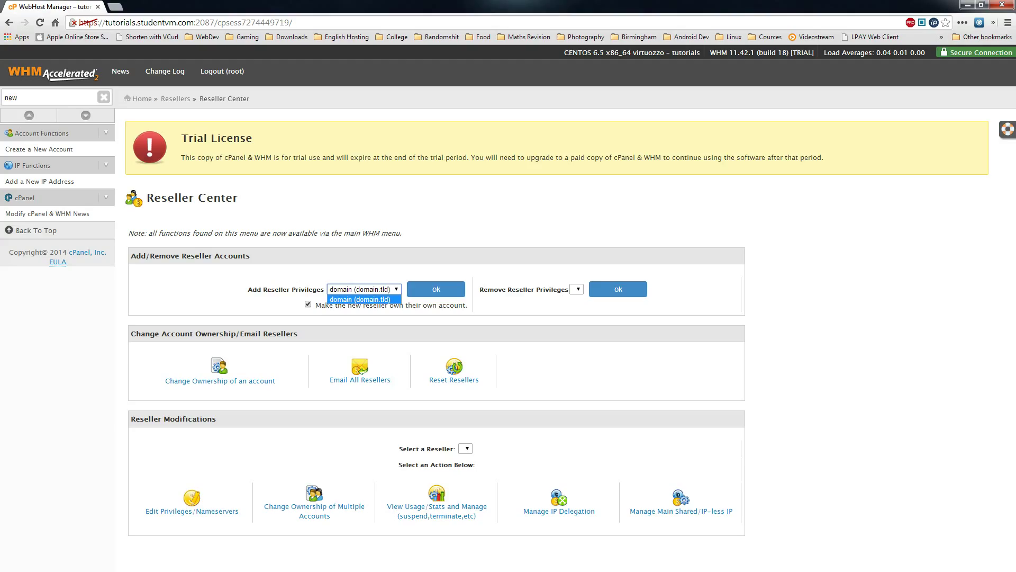
click(435, 289)
click(436, 289)
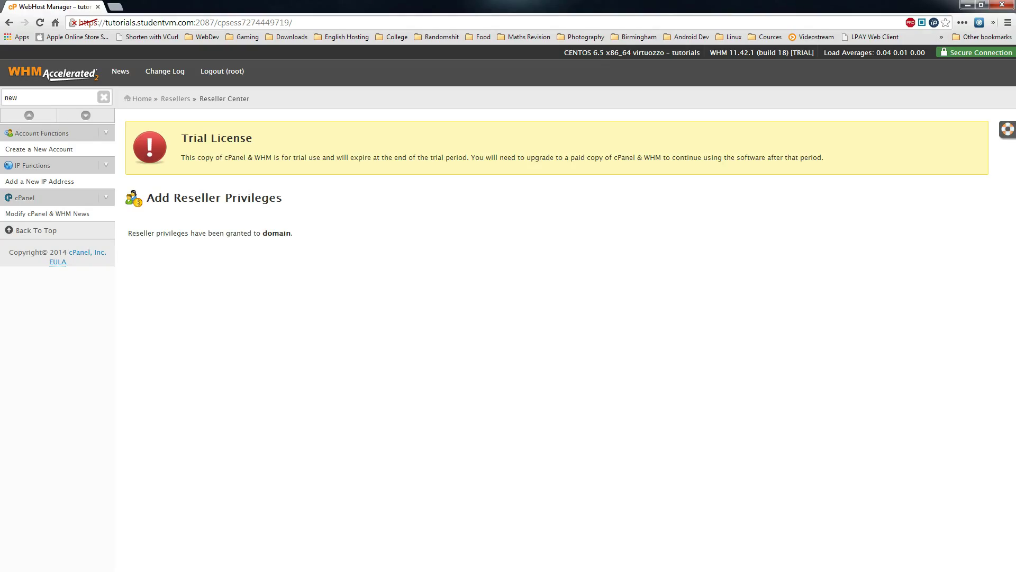
Go back to the Reseller Center and open the privileges and nameservers settings for the domain reseller.
click(223, 98)
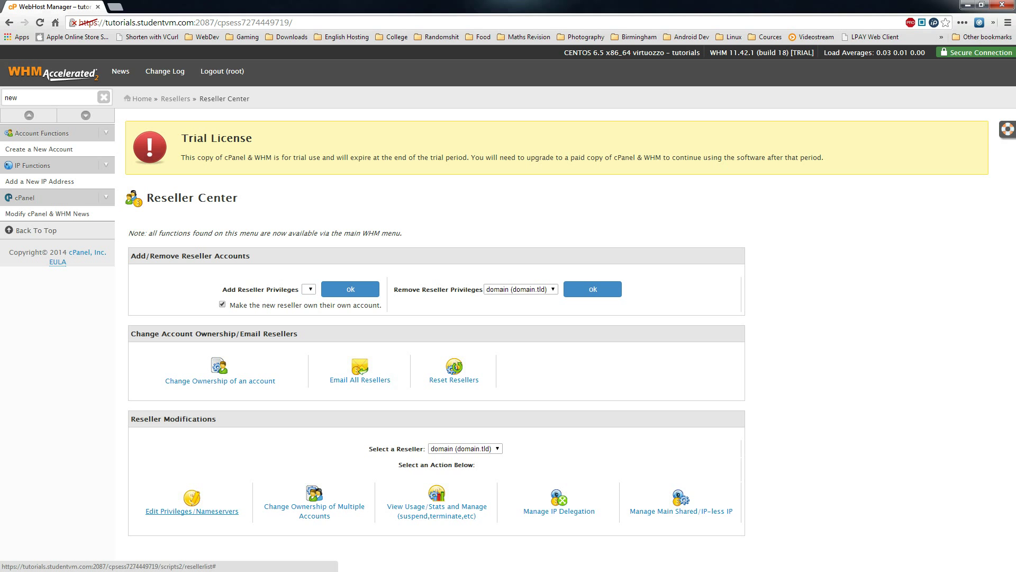
click(191, 511)
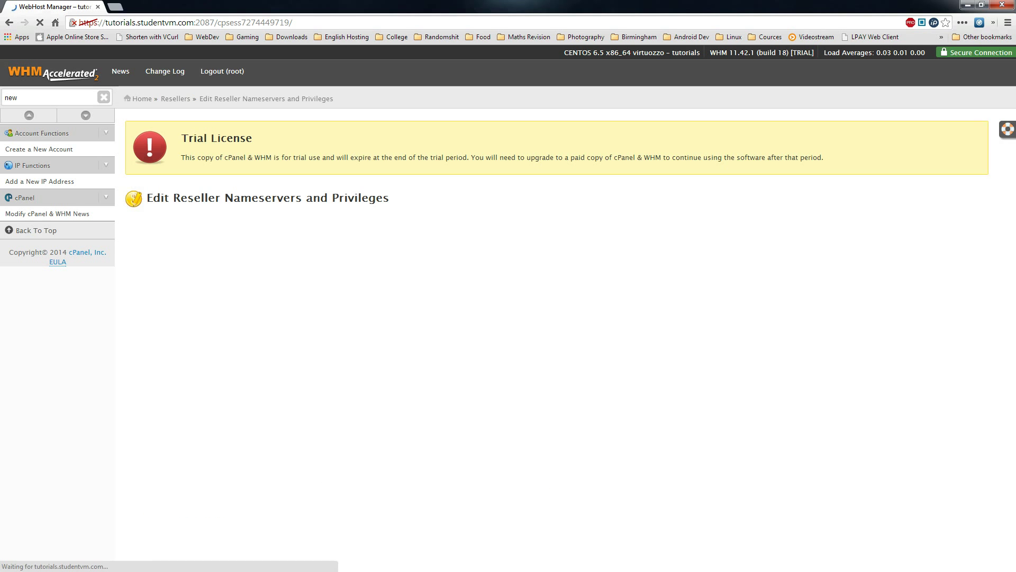
scroll(552, 339, down, 1)
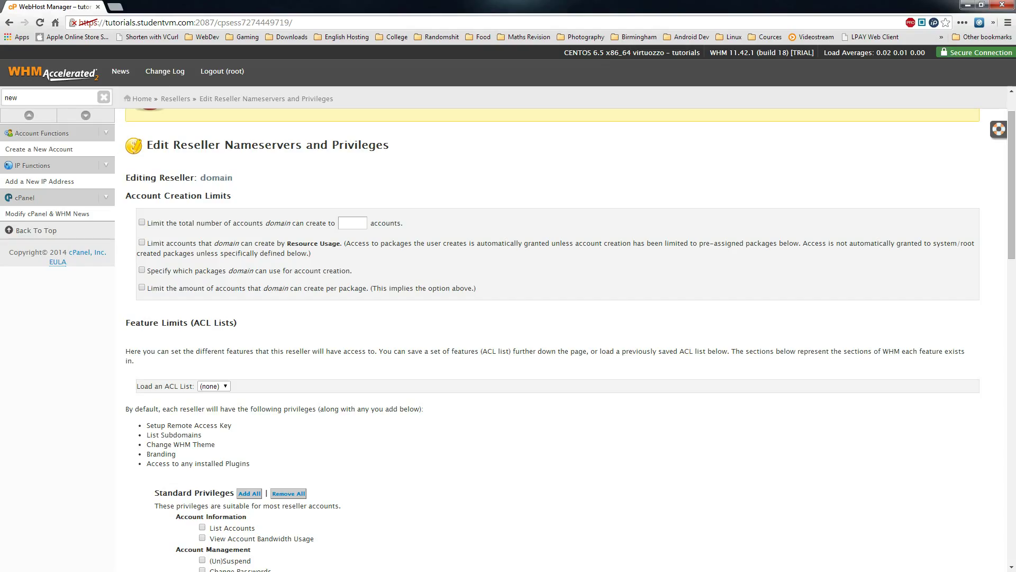
Enable the limit on the total number of accounts and the limit by resource usage for the domain reseller.
click(352, 223)
click(141, 242)
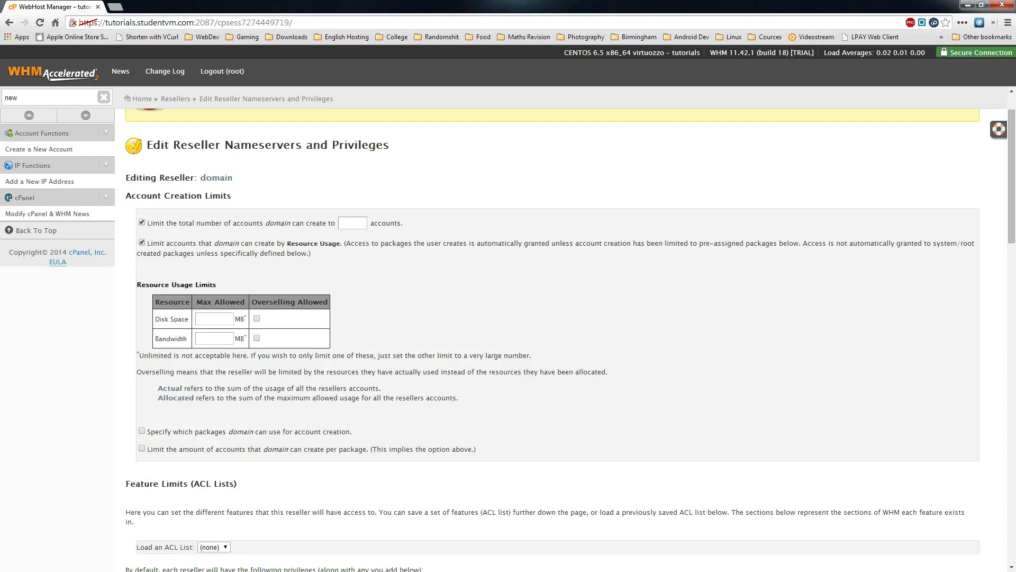
key(Tab)
click(214, 338)
click(214, 318)
drag(161, 355, 396, 347)
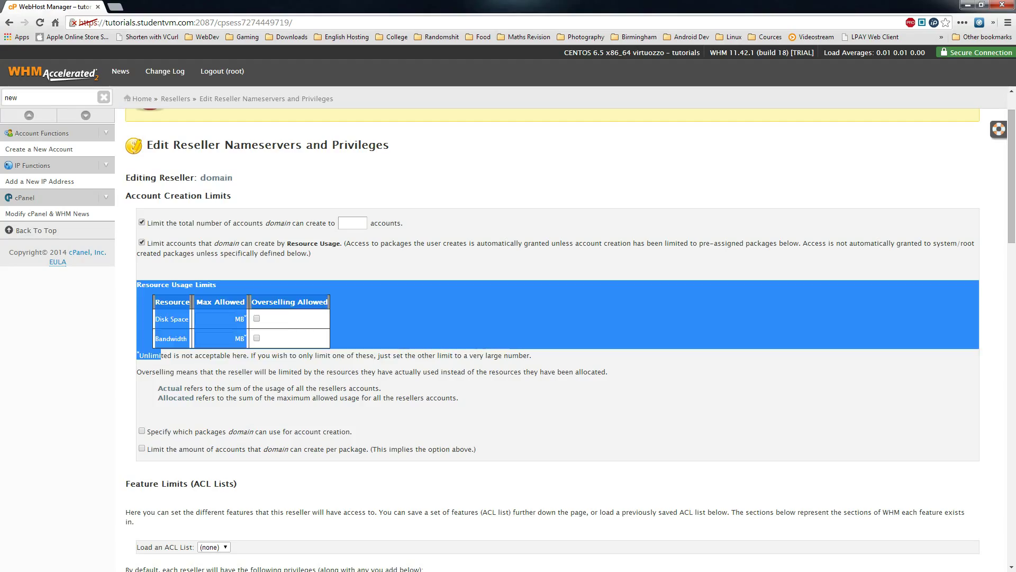
drag(137, 284, 457, 355)
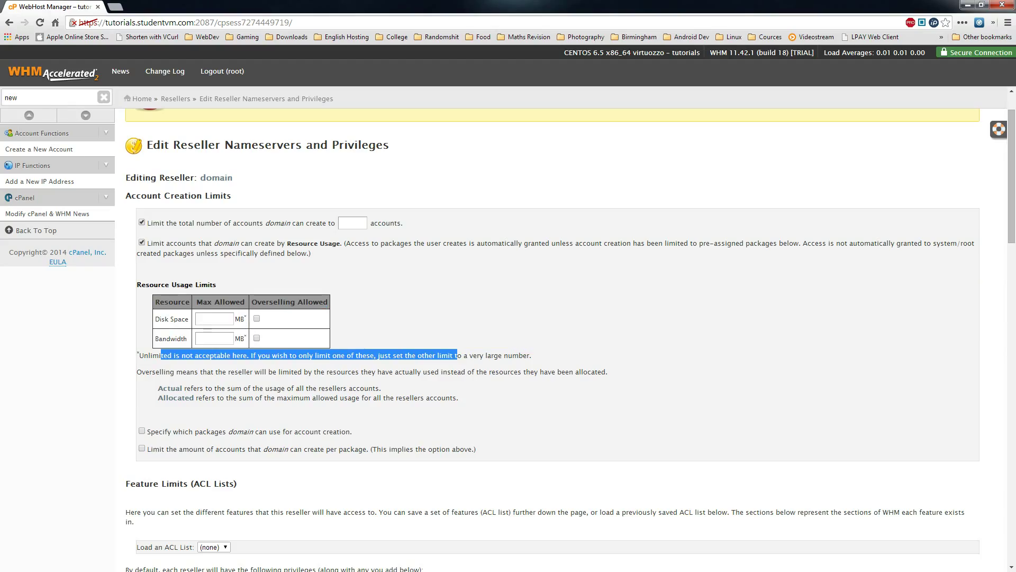
Set the reseller's maximum disk space to 220 MB and maximum bandwidth to 999999999 MB.
click(214, 318)
text(220)
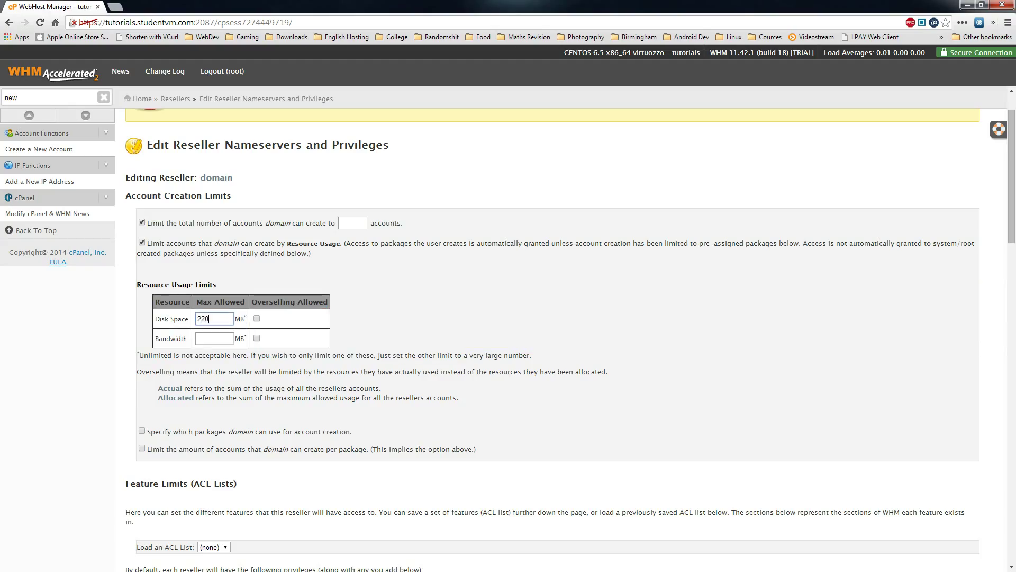
click(214, 338)
text(999999999)
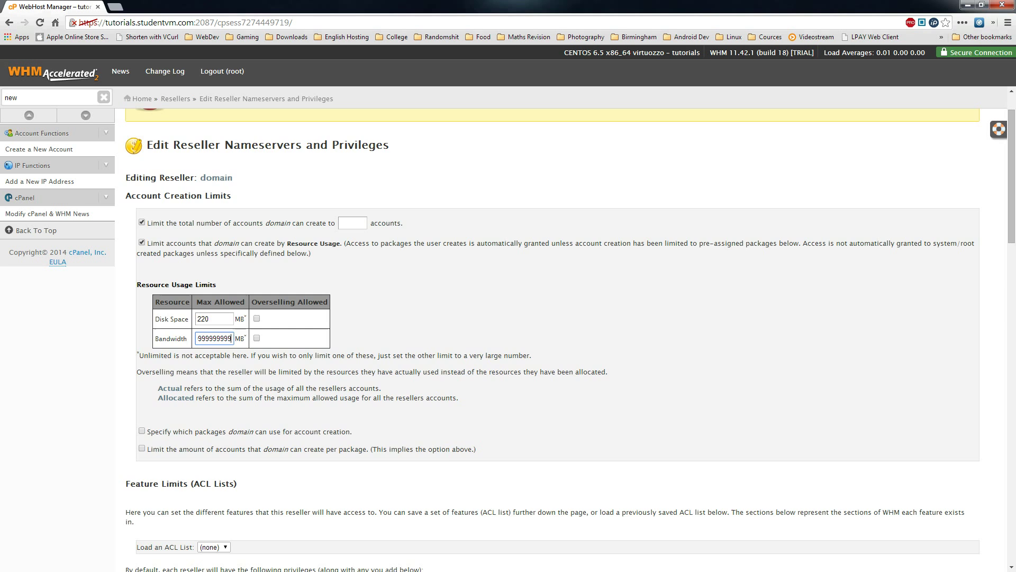
Enable specifying the allowed packages and limiting the number of accounts per package for the domain reseller.
scroll(552, 339, down, 3)
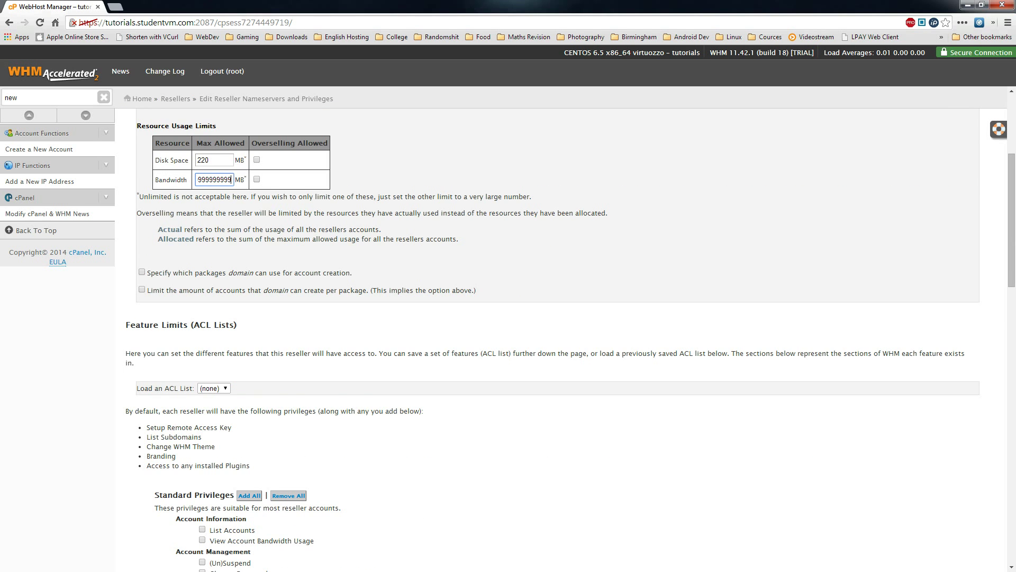
click(141, 272)
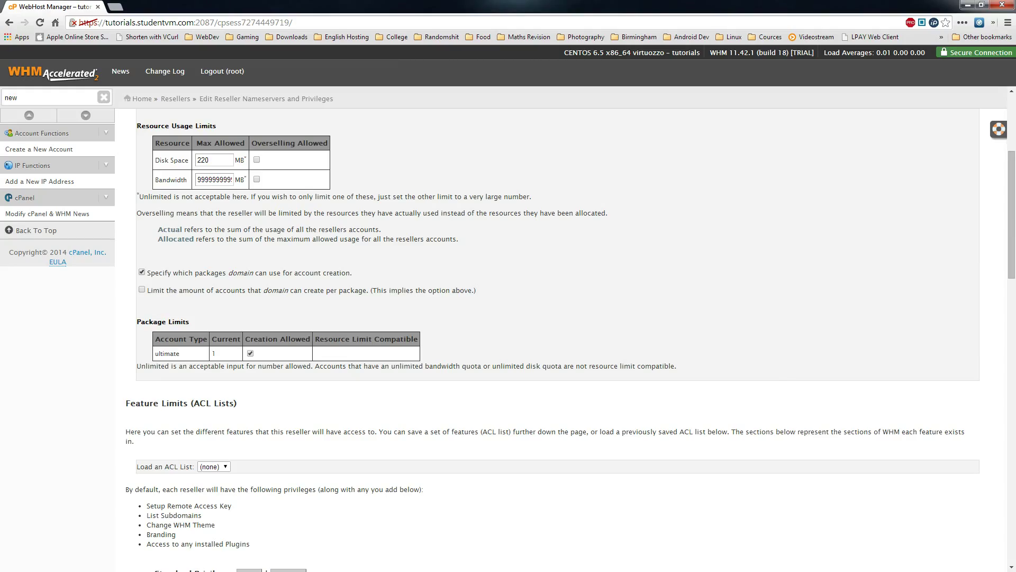
click(141, 289)
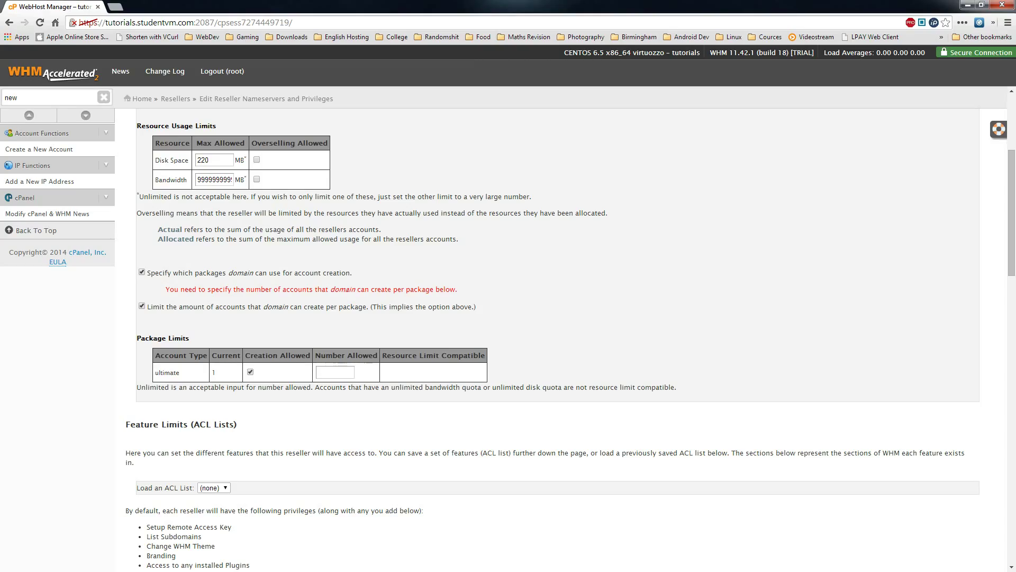
click(334, 372)
Examine the ACL list option, the reseller privilege categories from Standard to Root Access, and the default nameservers.
scroll(557, 339, down, 4)
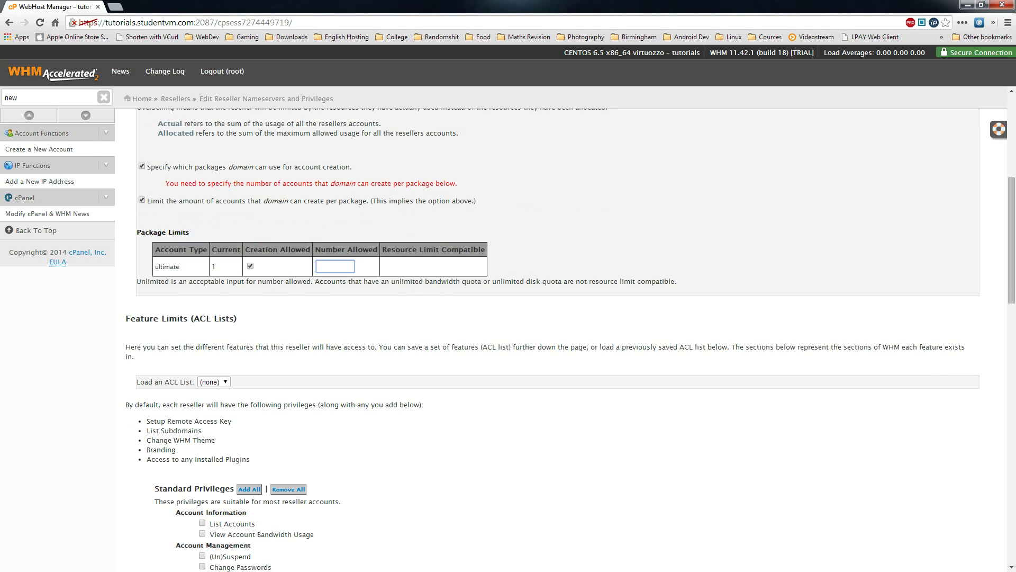
click(213, 276)
key(Escape)
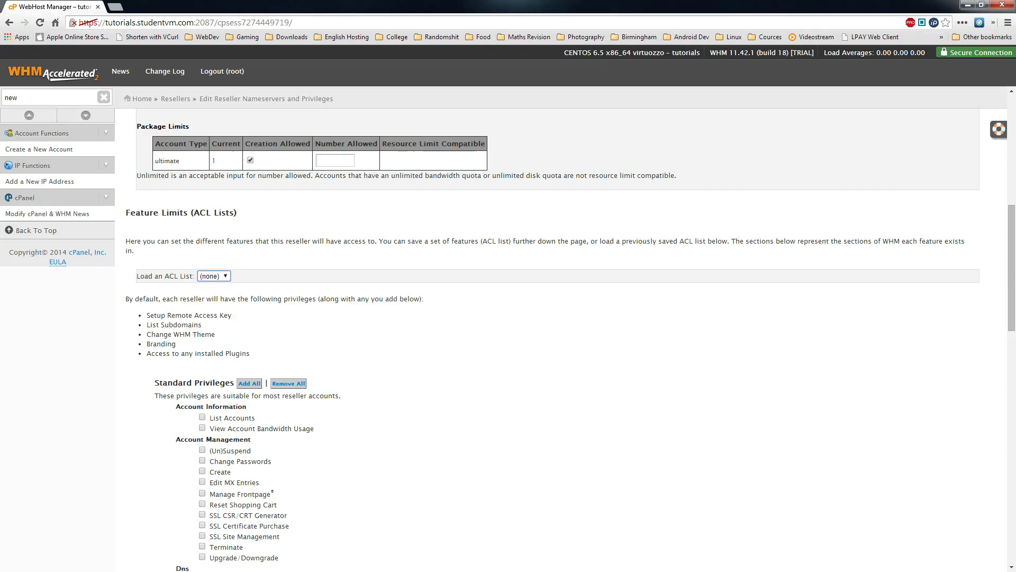
drag(164, 275, 184, 275)
scroll(561, 339, down, 2)
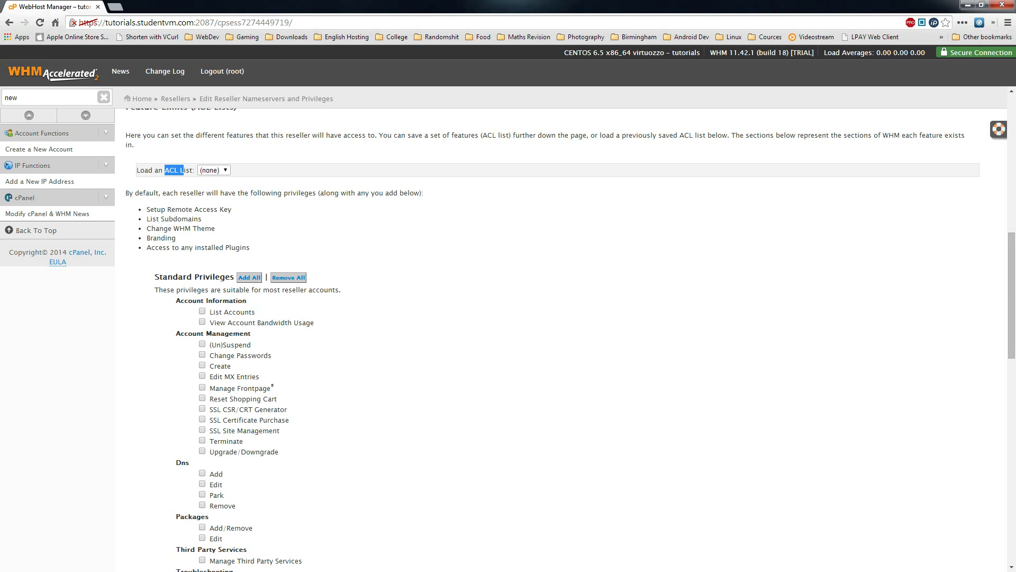
scroll(561, 328, down, 1)
scroll(561, 339, down, 1)
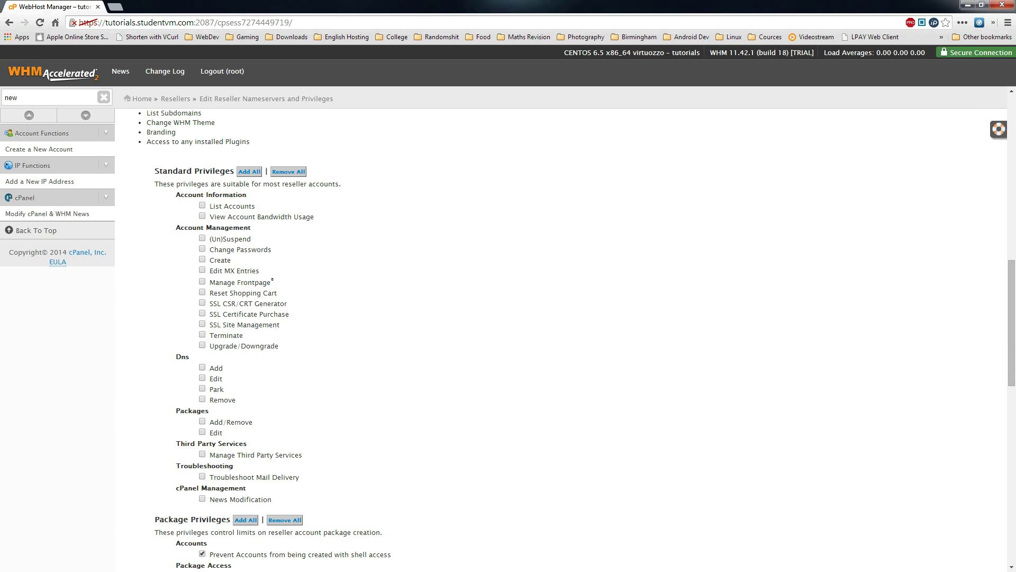
scroll(561, 338, down, 5)
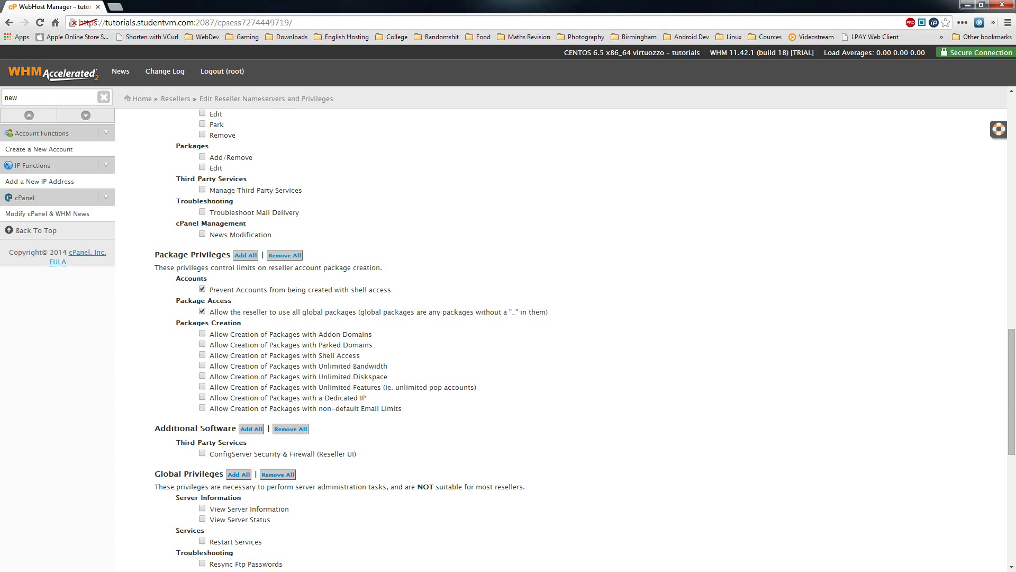
scroll(561, 339, down, 6)
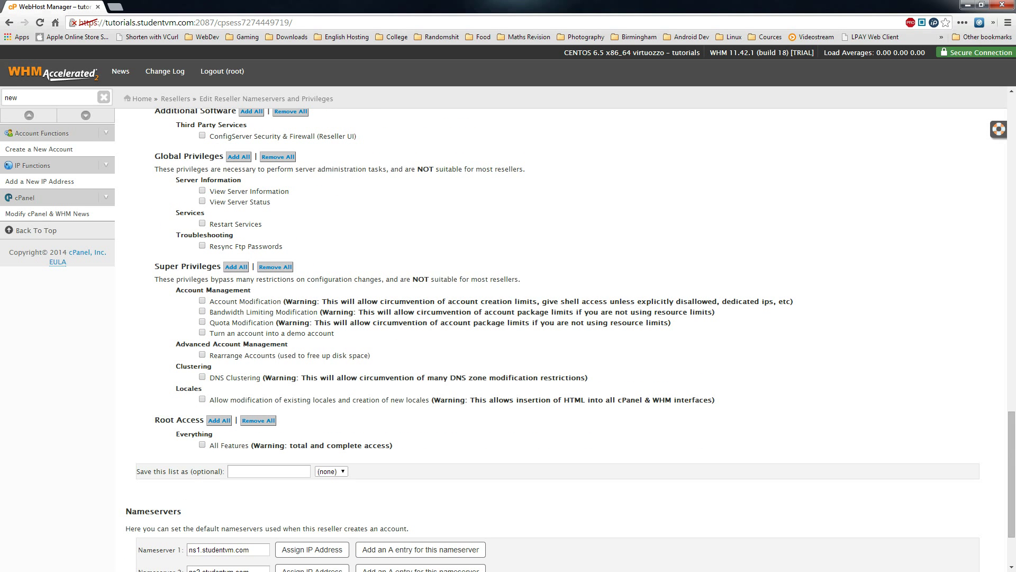
drag(164, 266, 292, 267)
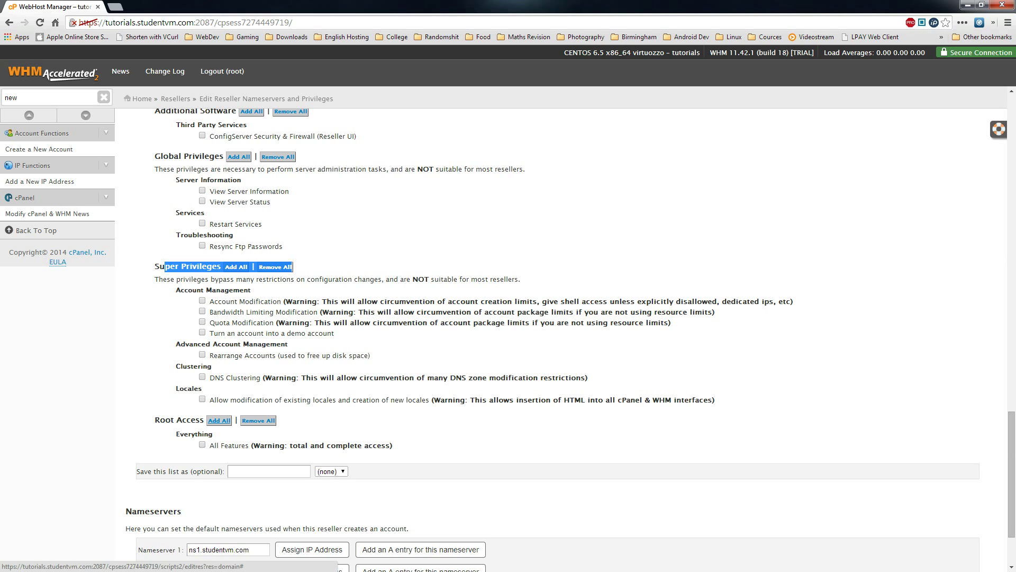
scroll(219, 421, down, 2)
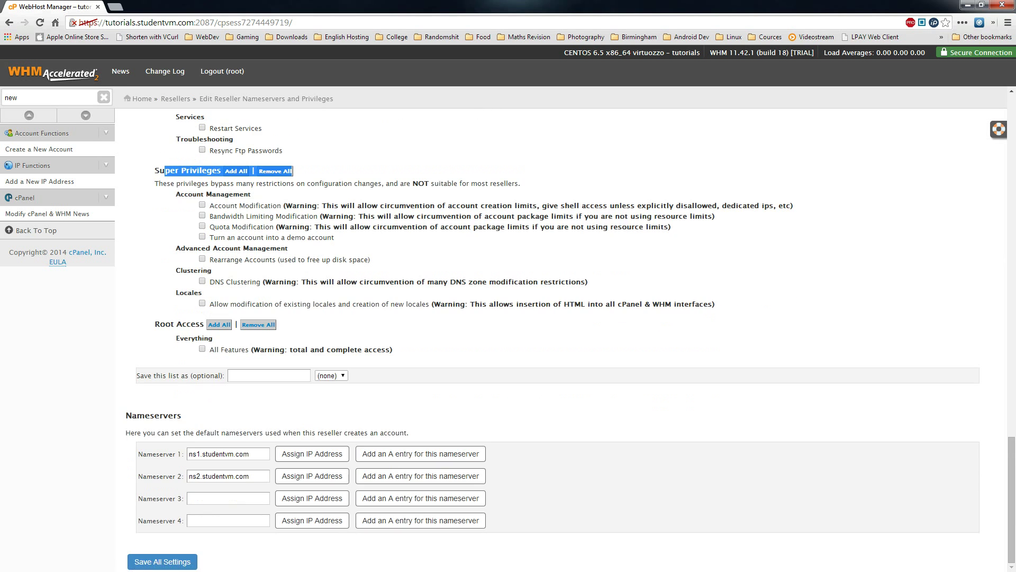
drag(250, 453, 196, 454)
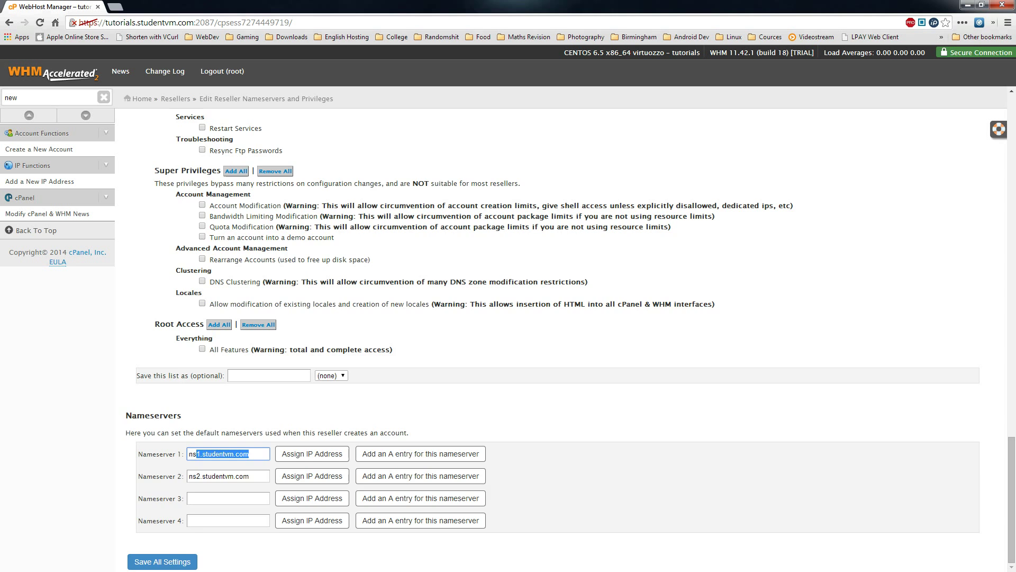
scroll(561, 338, up, 7)
scroll(561, 338, down, 7)
scroll(560, 338, up, 5)
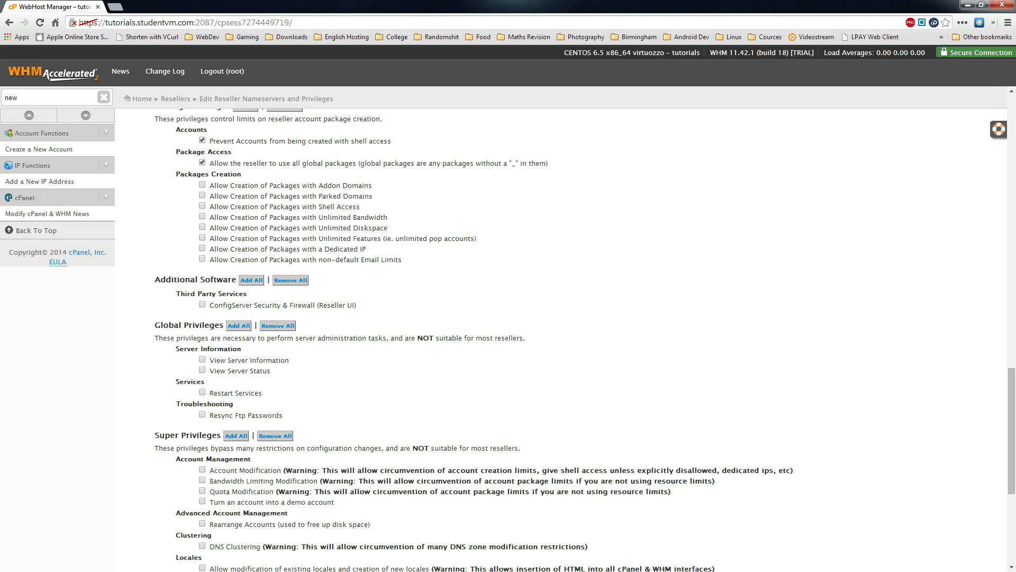